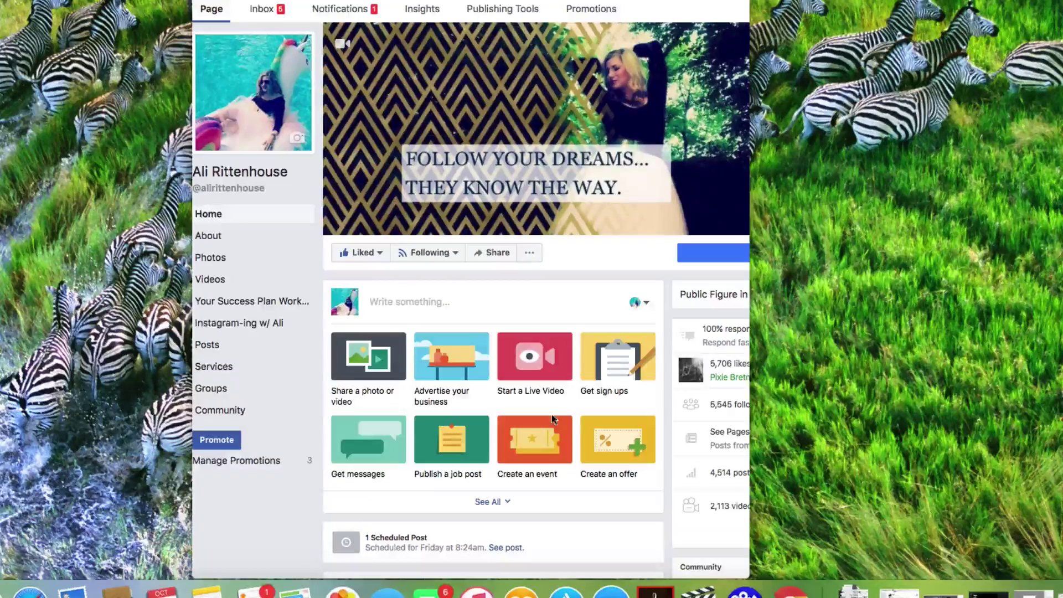
Start a live video from the Page home's Start a Live Video tile
left_click(536, 356)
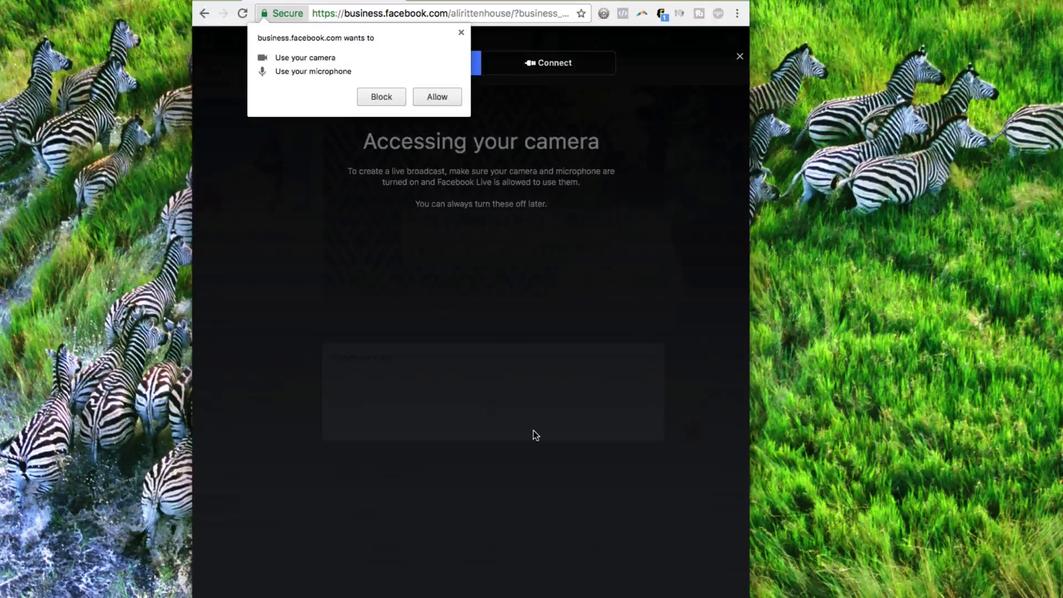
Allow Chrome to use the camera and microphone so the webcam preview appears
left_click(432, 97)
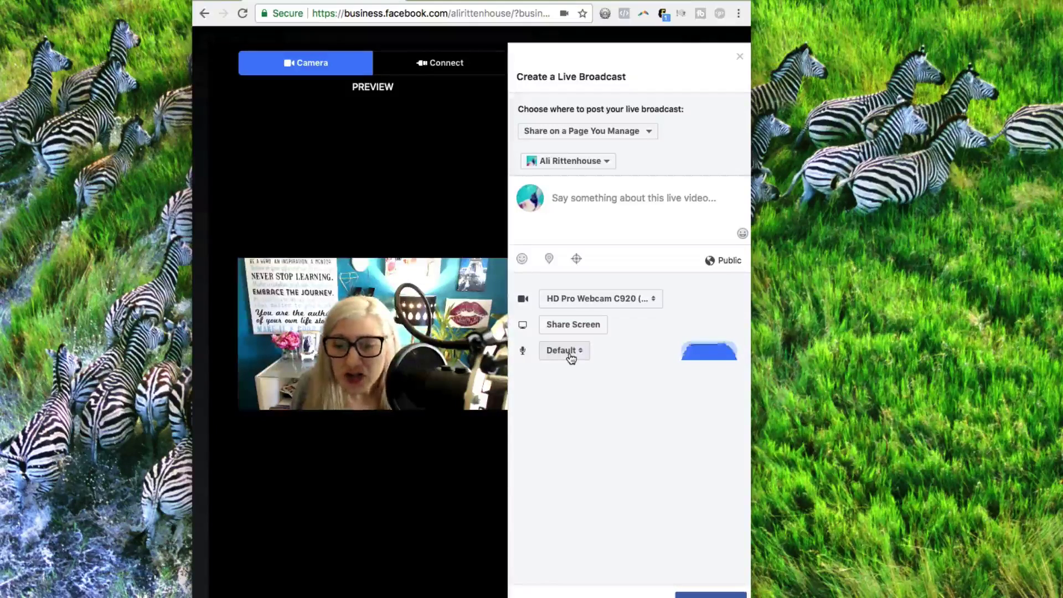
Choose Yeti Stereo Microphone for audio; try FaceTime HD Camera, then keep HD Pro Webcam C920
left_click(571, 358)
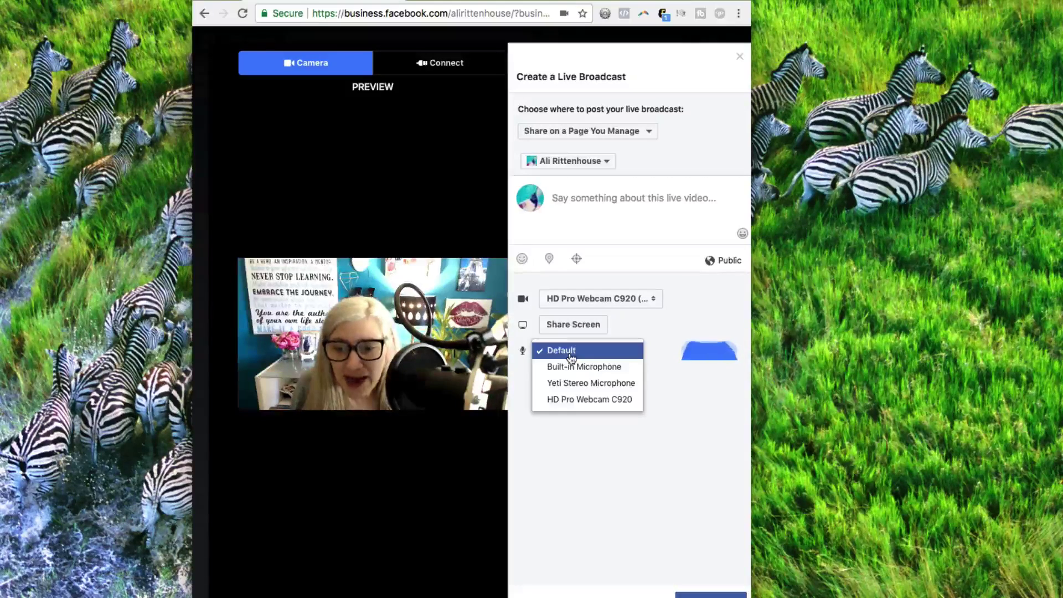
left_click(569, 383)
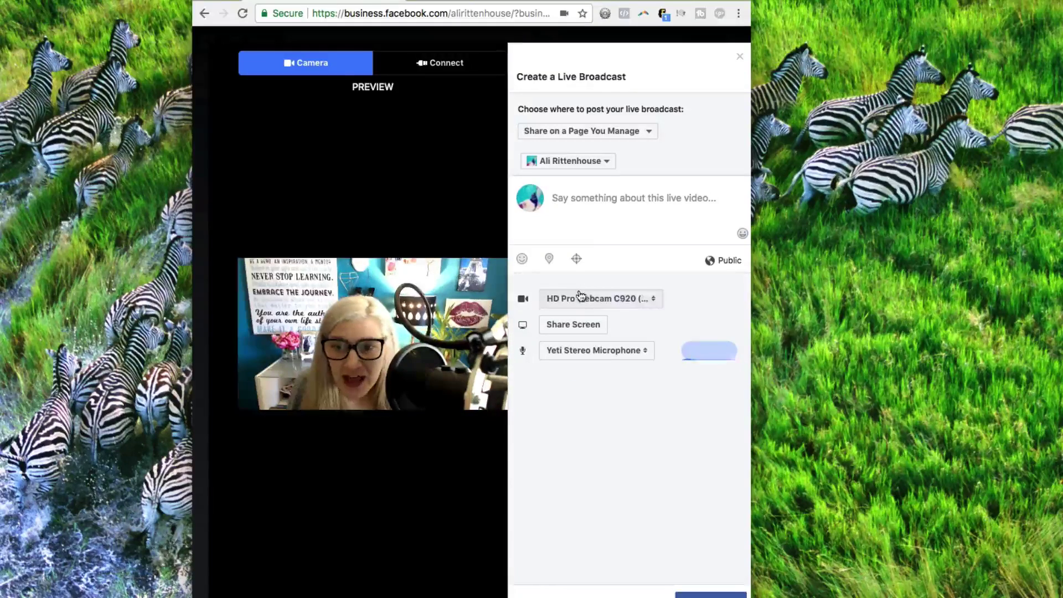
left_click(610, 300)
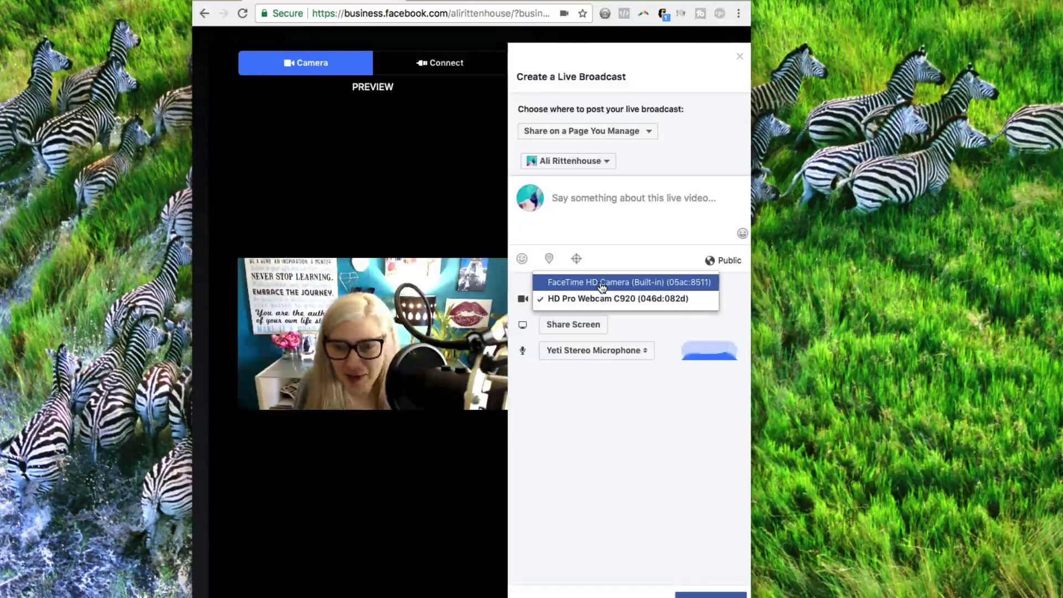
left_click(603, 283)
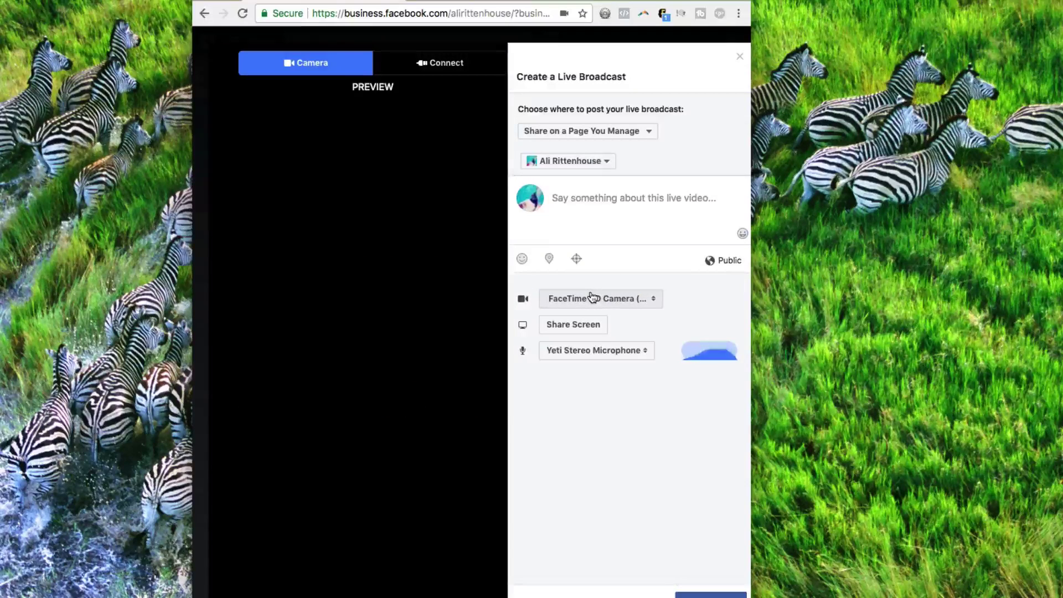
left_click(592, 298)
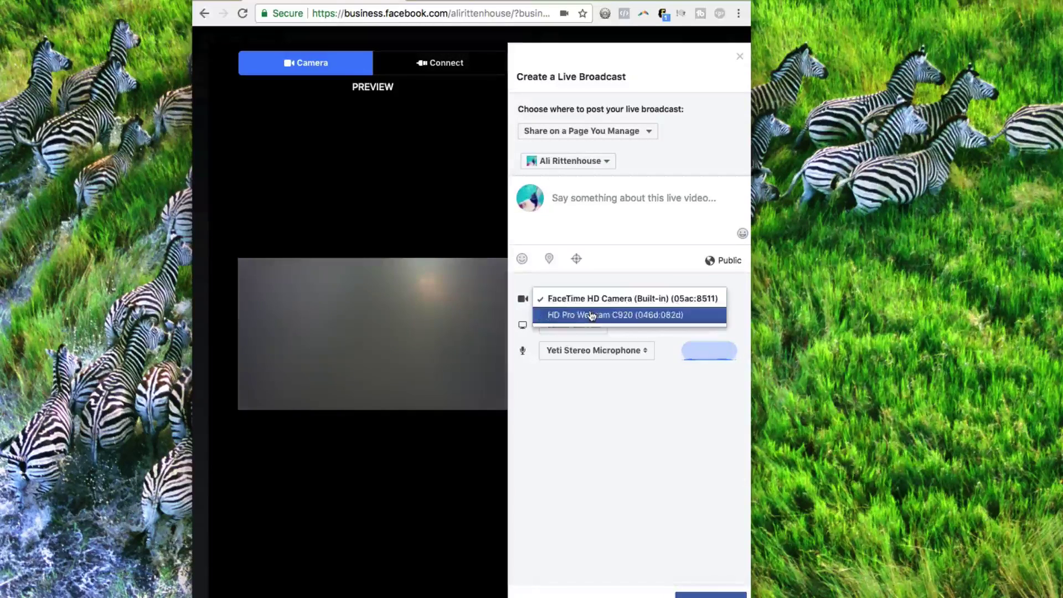
left_click(592, 314)
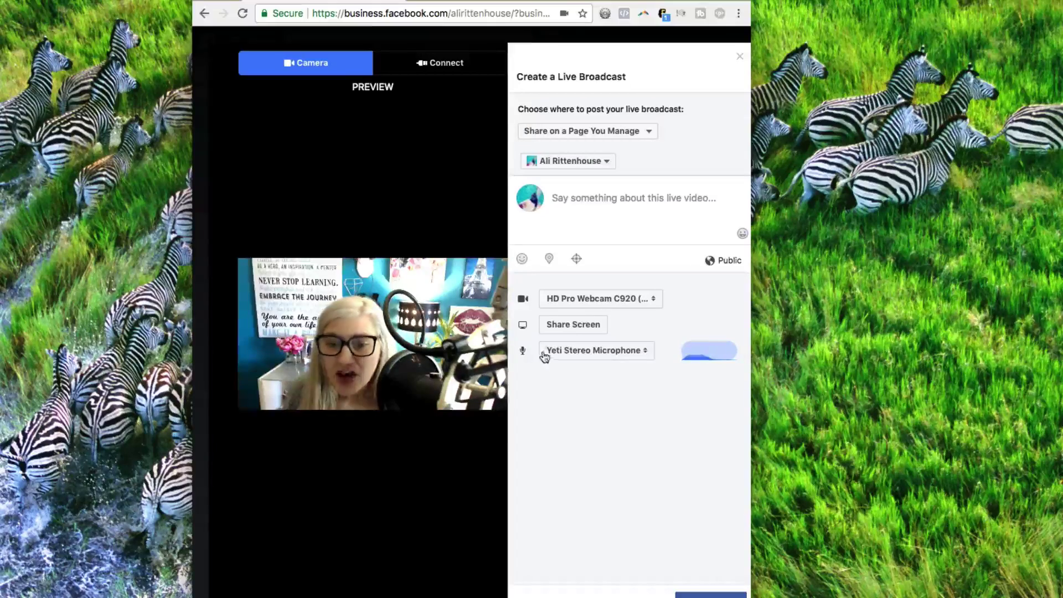
Choose Share Screen and add the Facebook Screen Sharing extension to Chrome
left_click(573, 325)
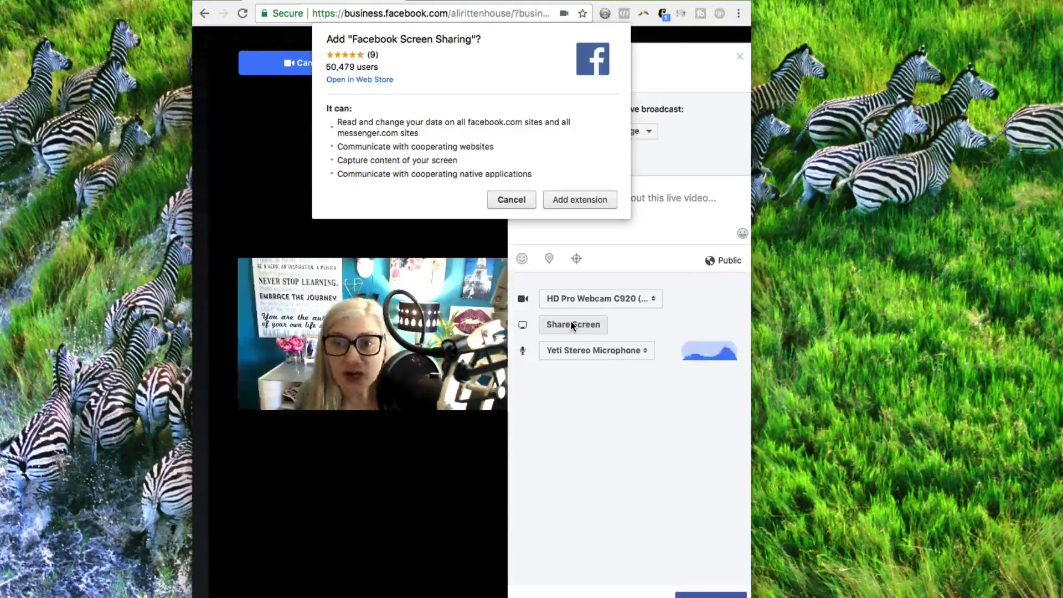
left_click(577, 198)
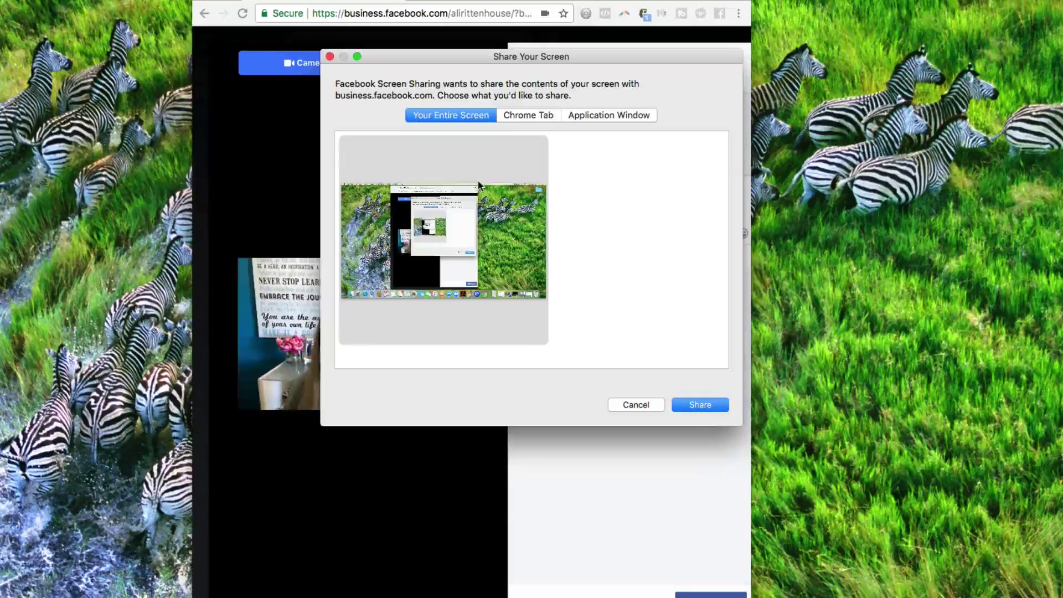
Share Your Entire Screen so the desktop replaces the webcam in the preview
left_click_drag(510, 58, 580, 57)
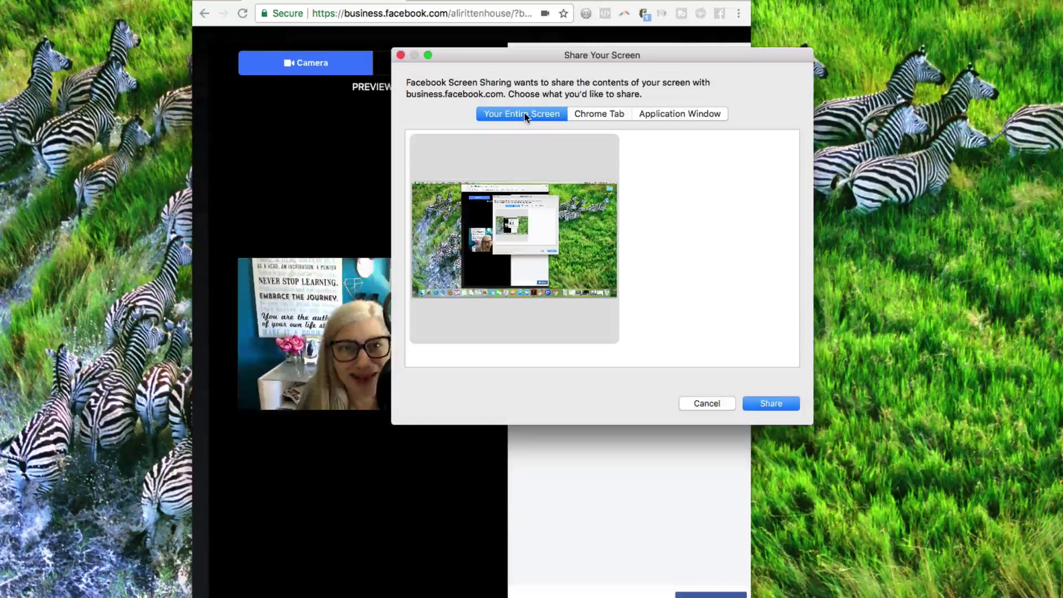
left_click(751, 404)
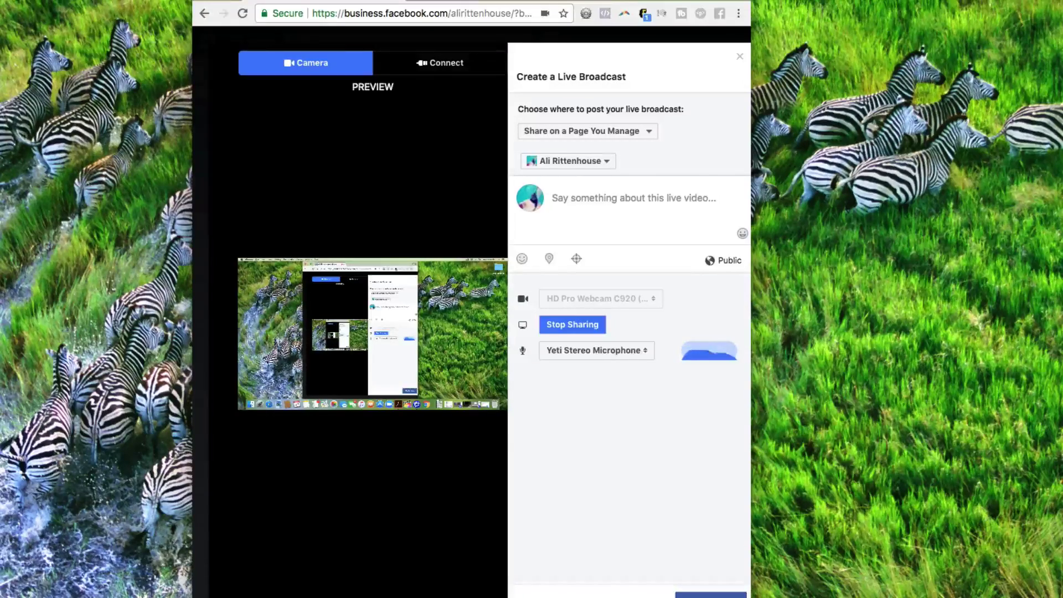
Load the presenter's business website in a new Chrome window and scroll through it
key("super+n")
type("a")
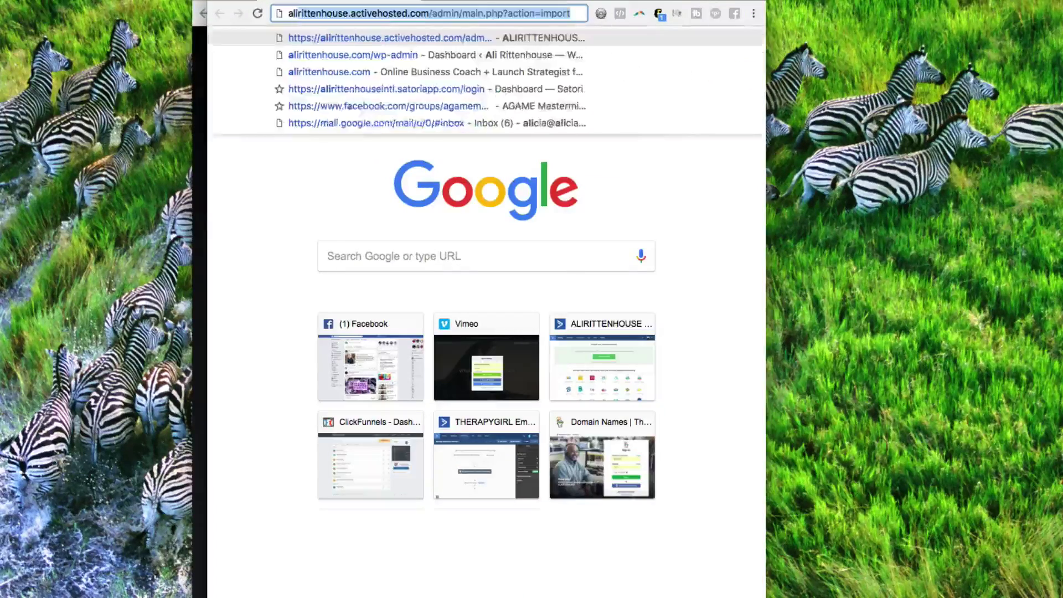
type("lirittenhouse.com")
key("Return")
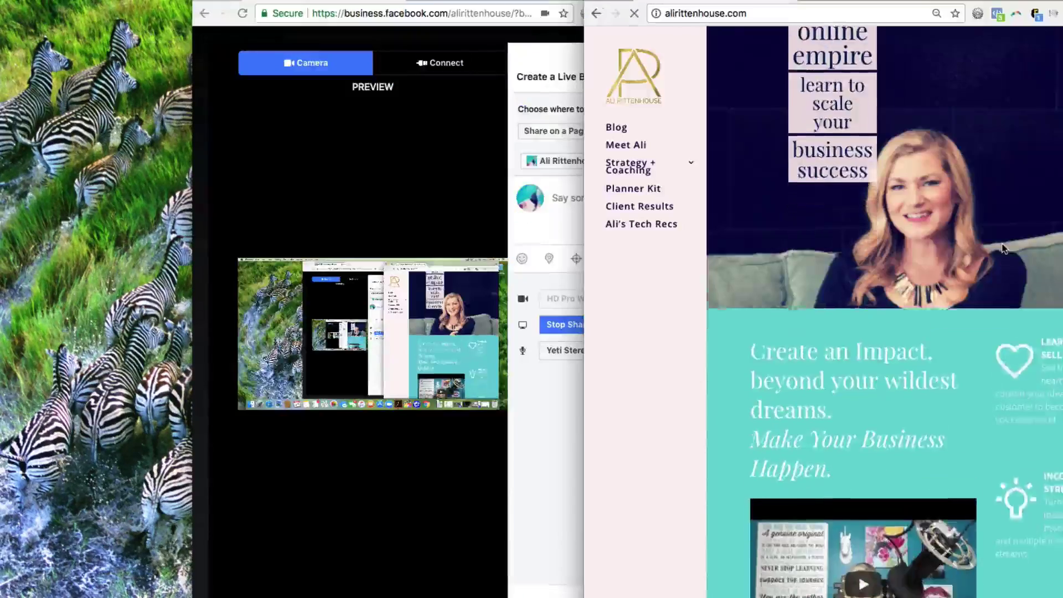
scroll(1003, 248, "down", 10)
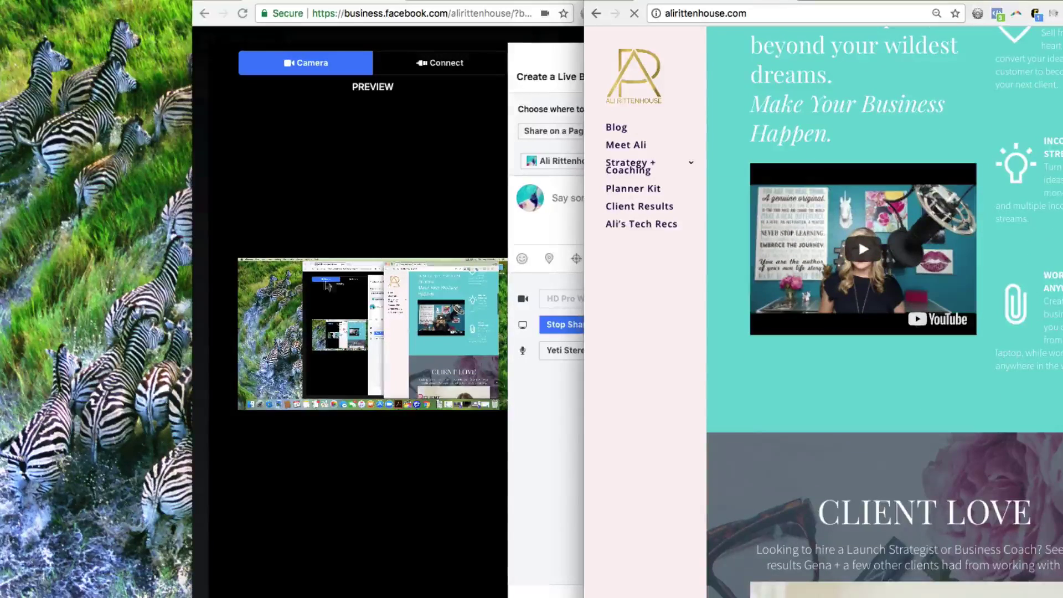
scroll(879, 354, "down", 5)
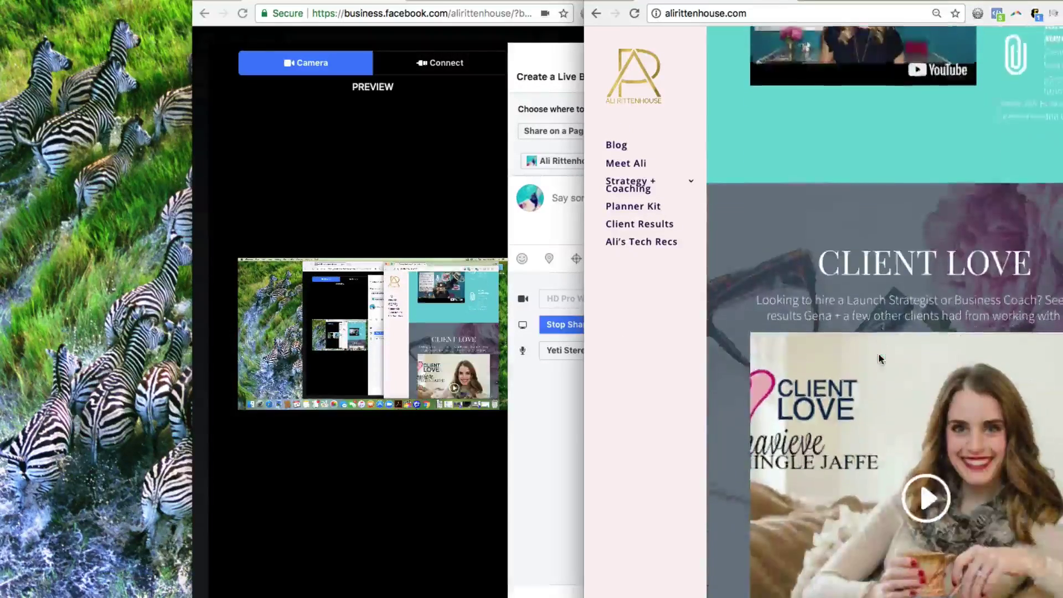
scroll(879, 354, "down", 8)
scroll(745, 88, "up", 20)
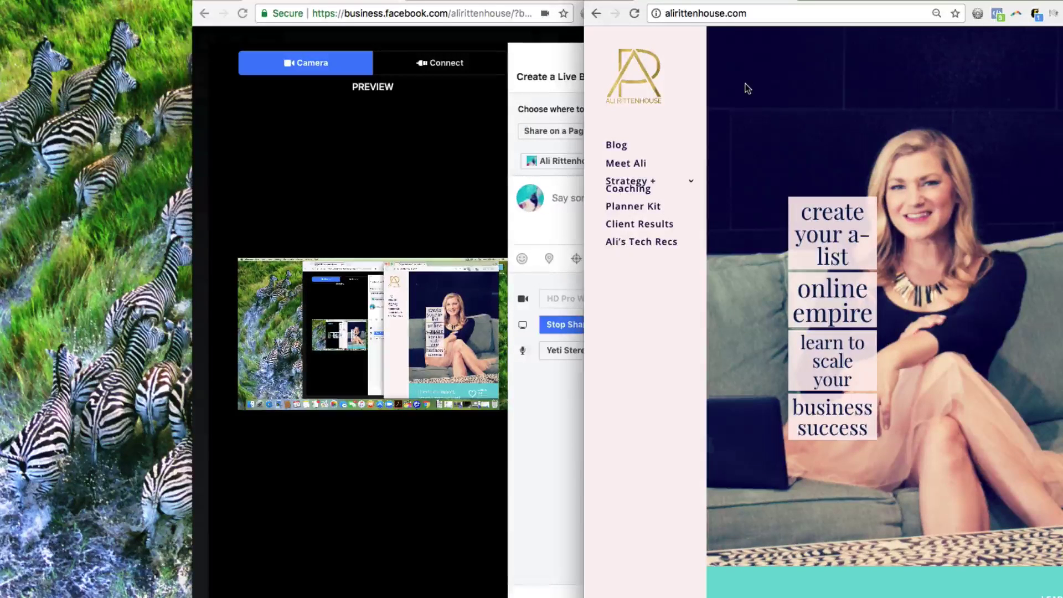
Write the description 'Testing Out New Desktop Live Feature' for the live video
left_click(549, 205)
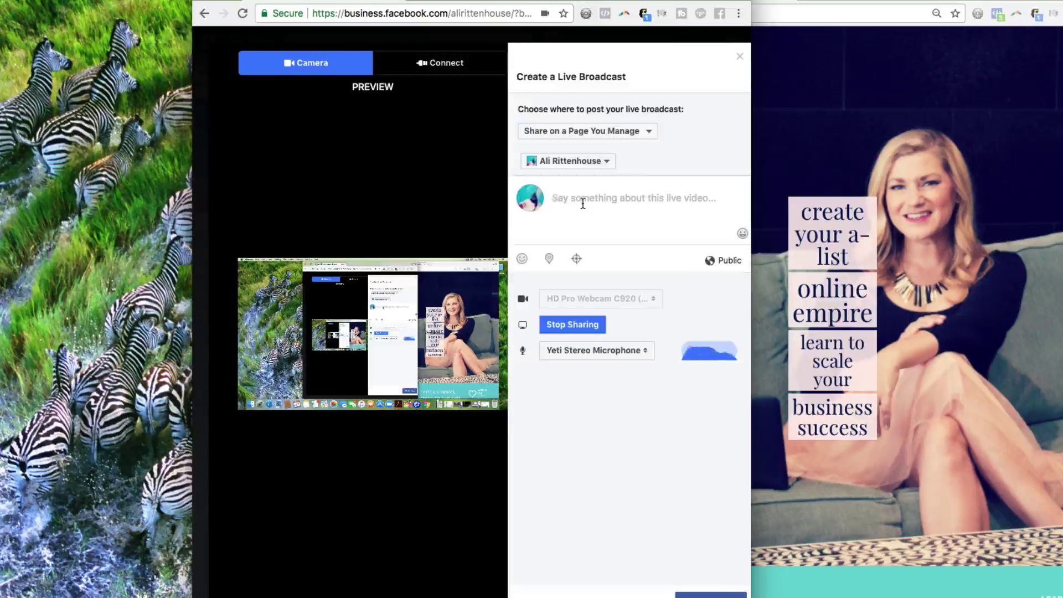
type("Testing Out")
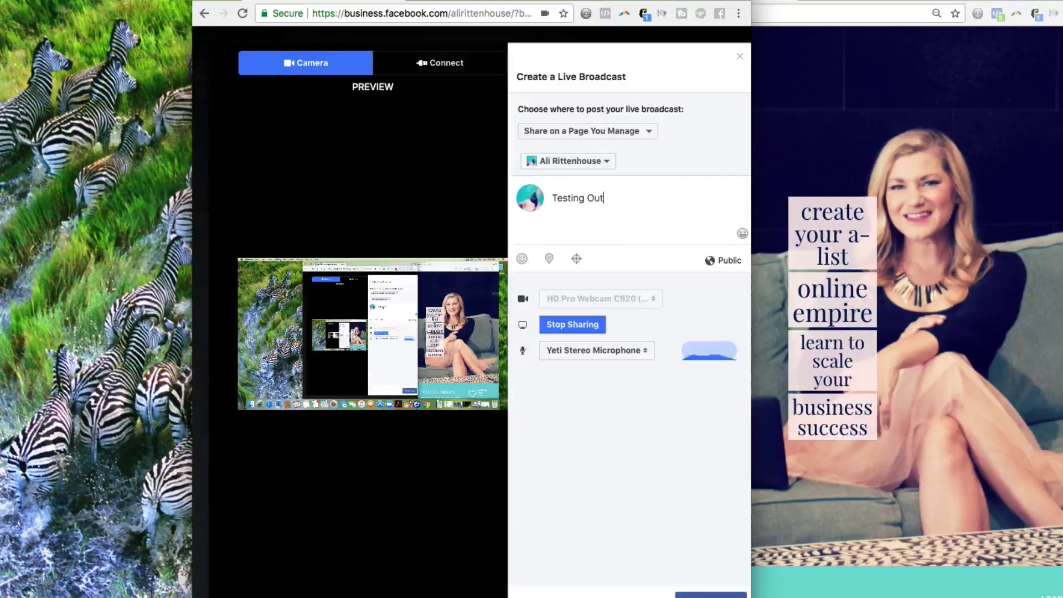
type(" New")
key("BackSpace")
key("BackSpace")
type("esting Out Ne")
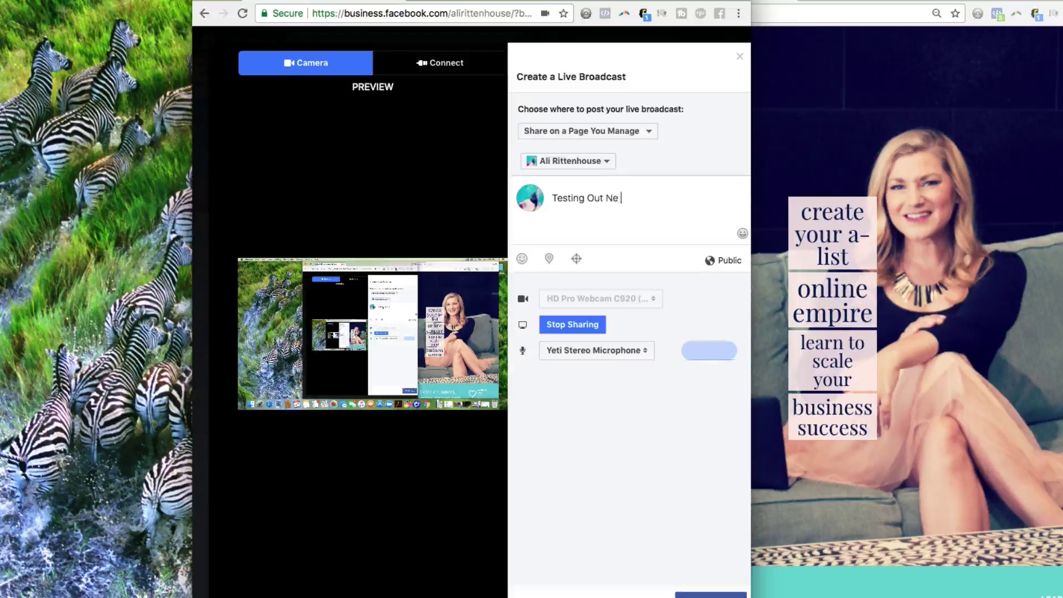
type("w Desktop L")
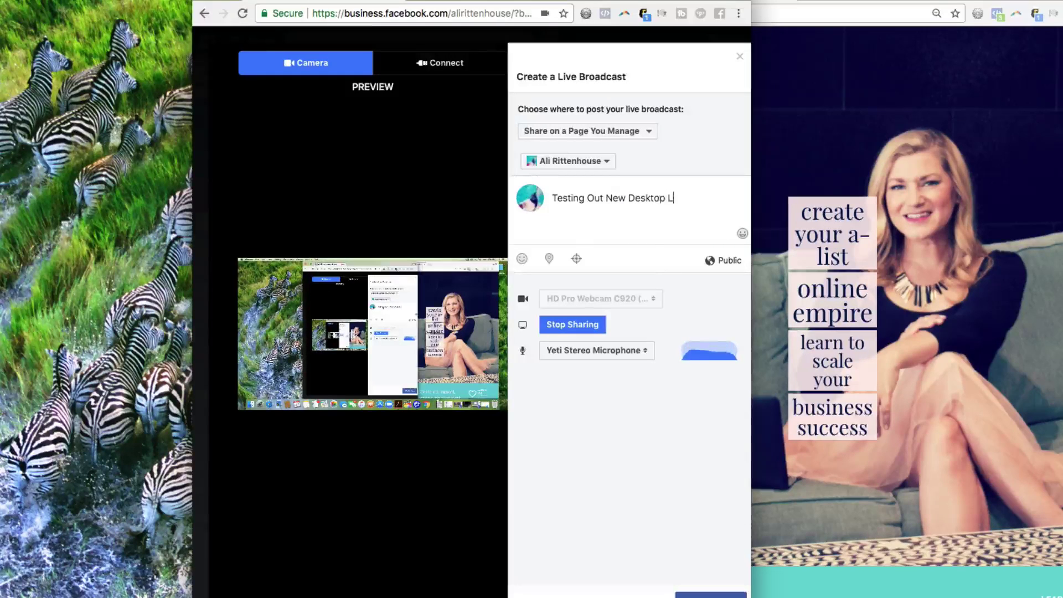
type("ive Feature")
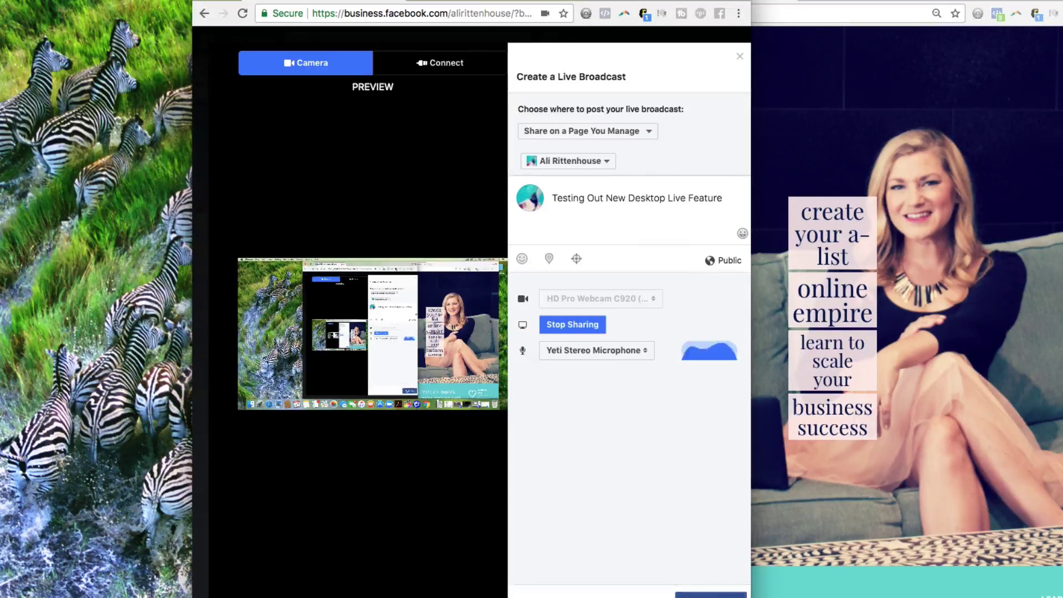
Go live, then widen and rearrange both windows with the live window in front
left_click(711, 595)
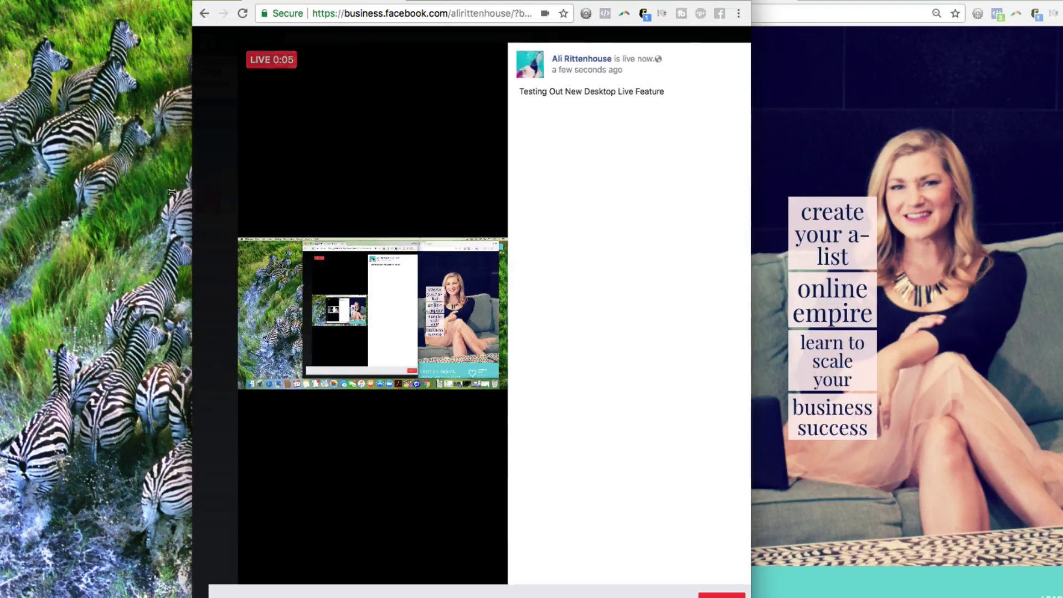
left_click_drag(193, 196, 0, 196)
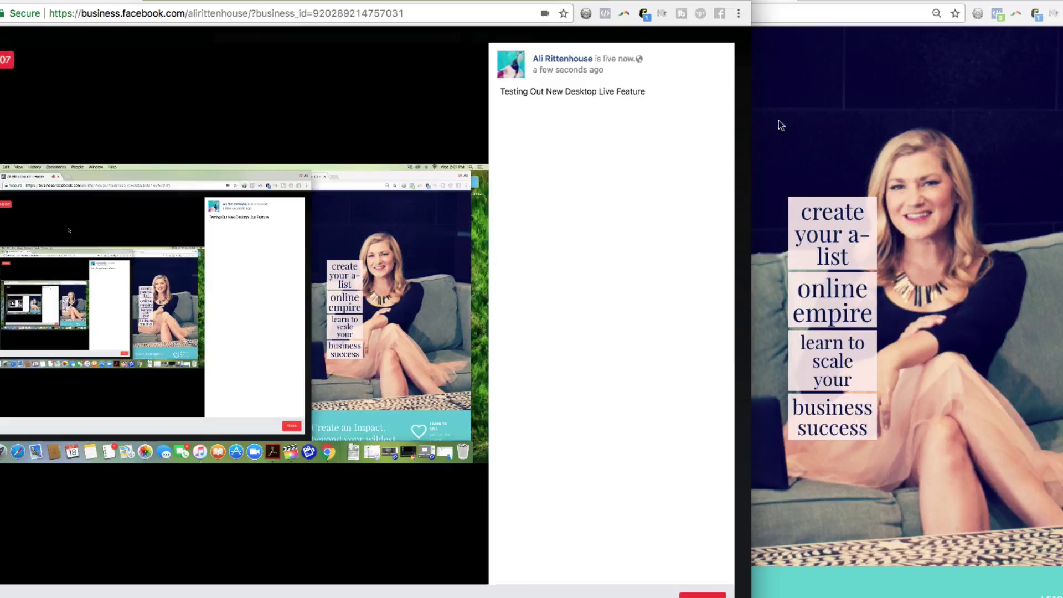
left_click(997, 105)
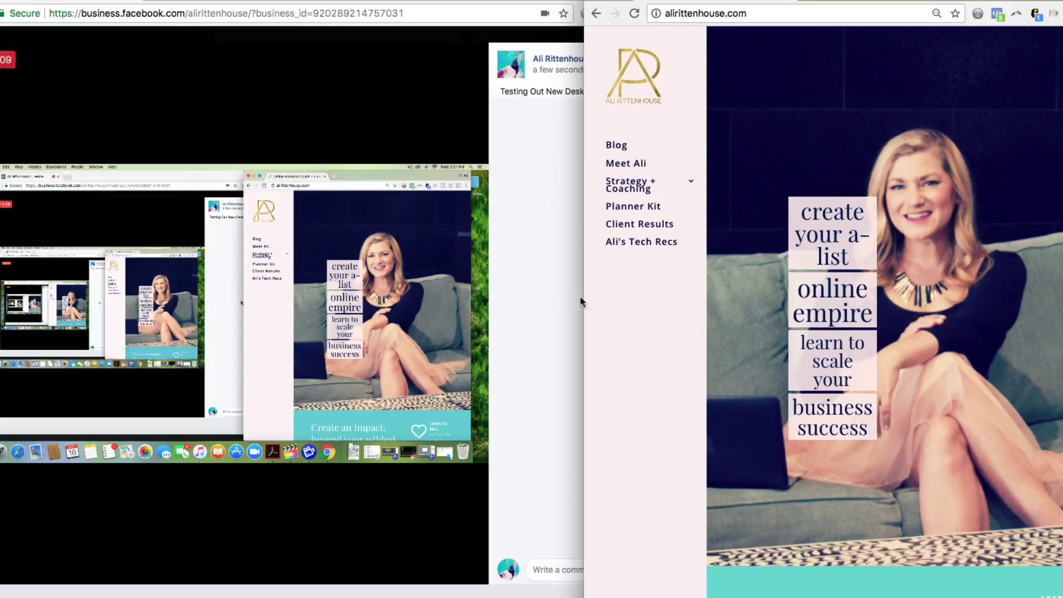
left_click_drag(583, 299, 400, 301)
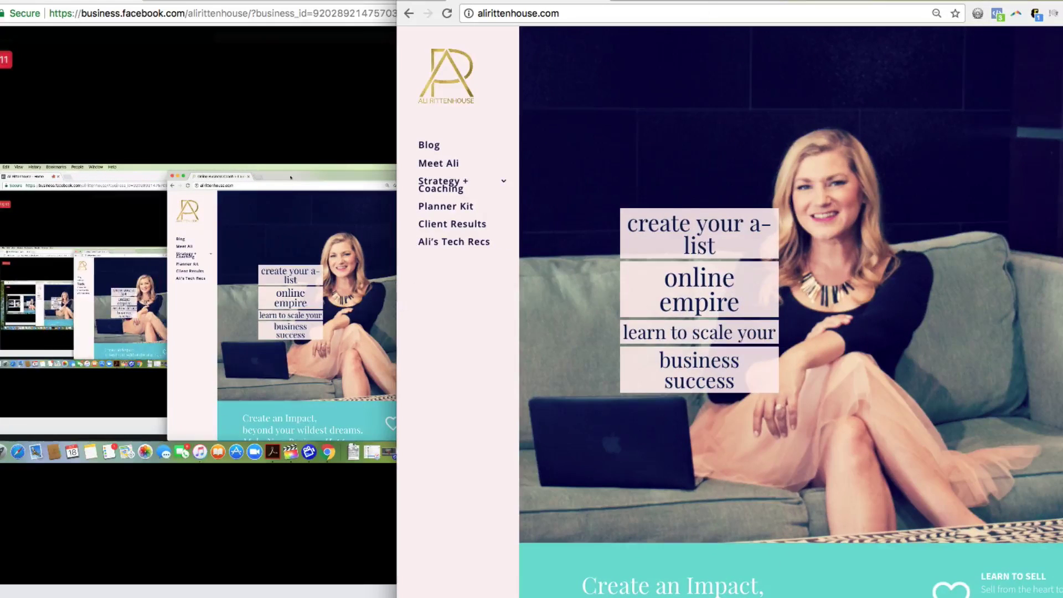
left_click_drag(704, 11, 815, 11)
left_click(434, 266)
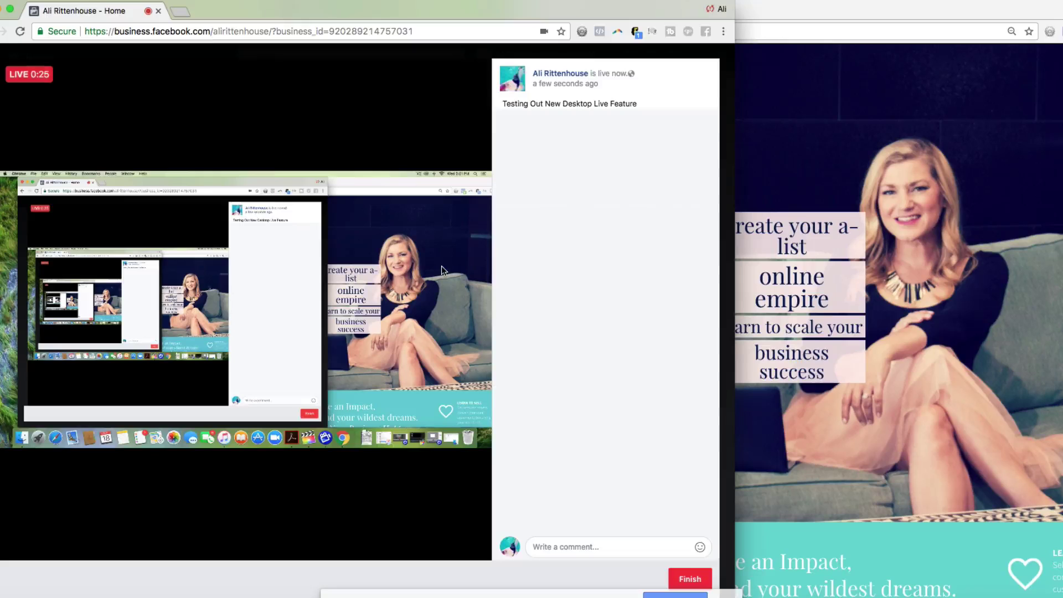